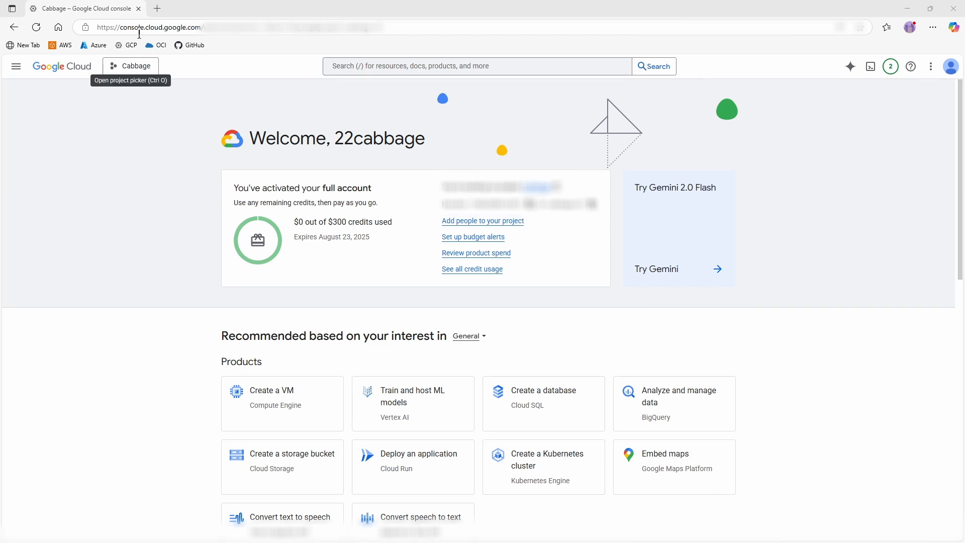
click(182, 26)
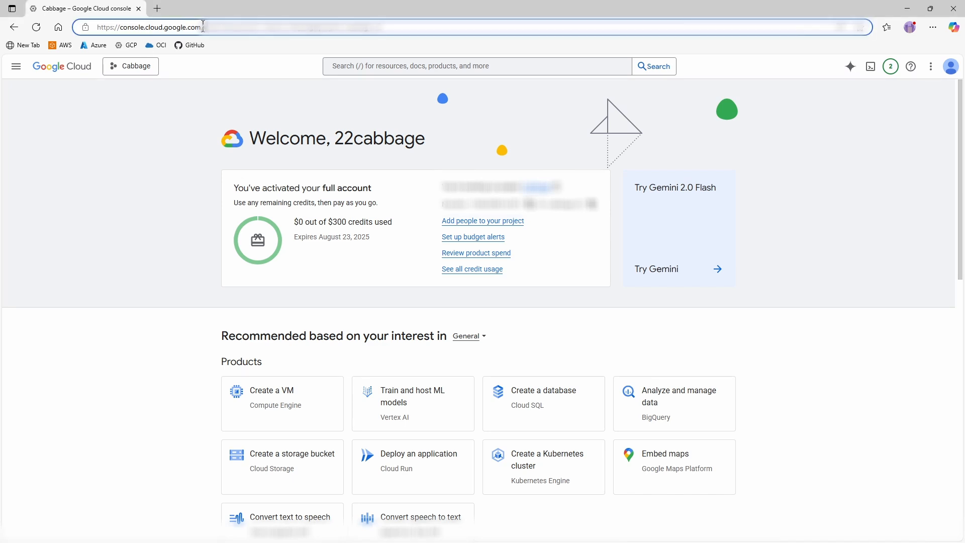
drag(203, 27, 120, 28)
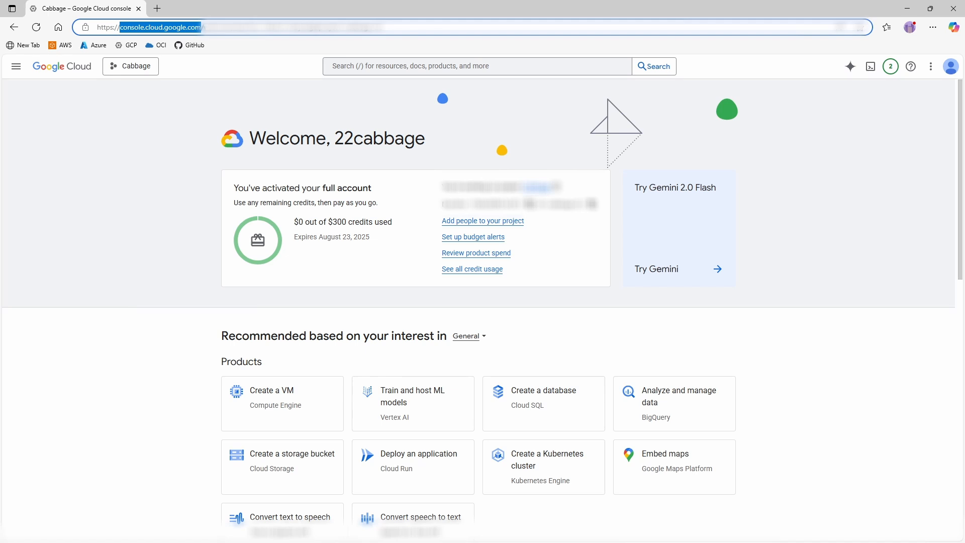
key(alt+Tab)
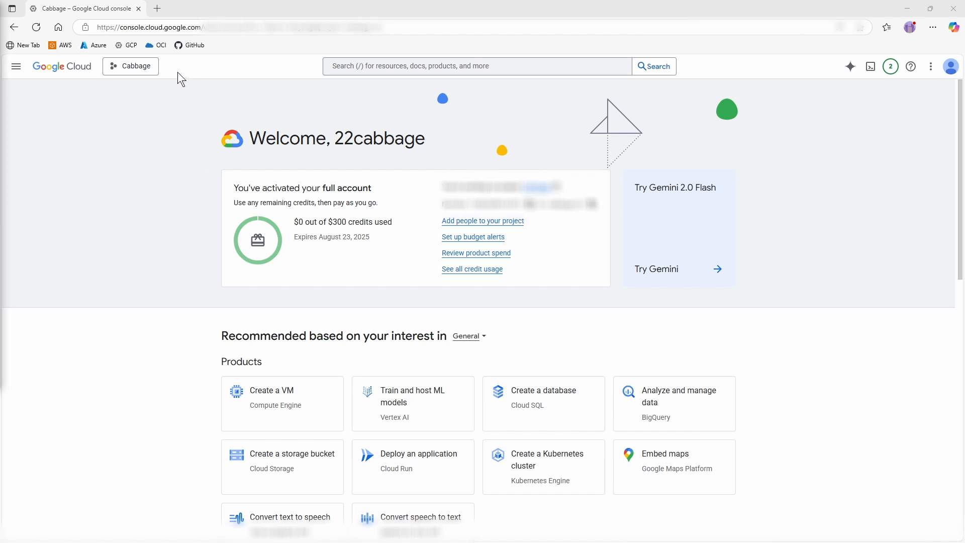
Create a new project named Terraform-Project with no parent organization
click(127, 66)
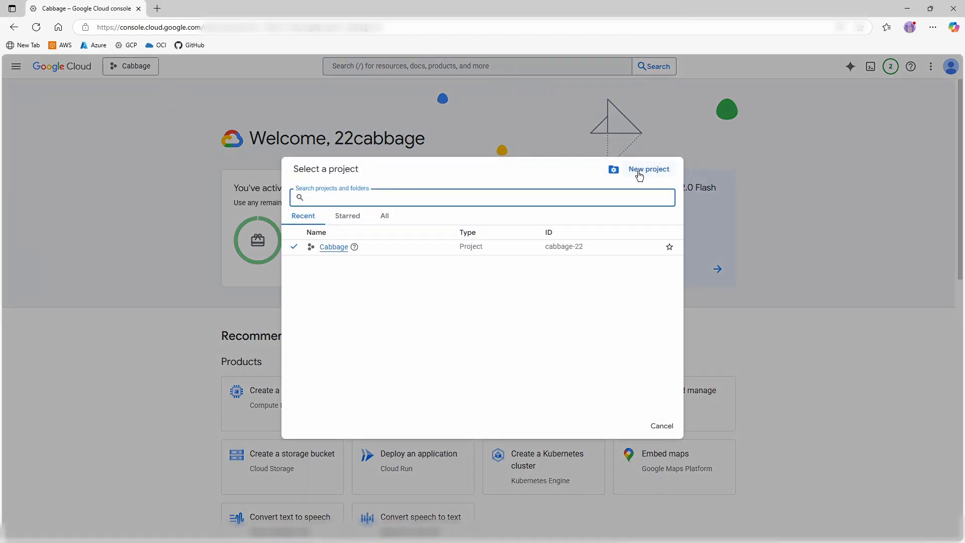
click(639, 175)
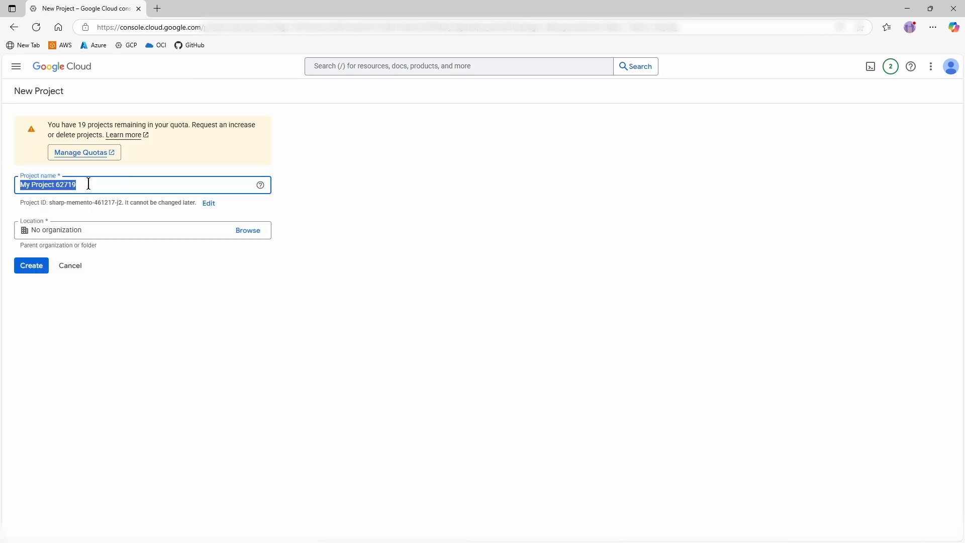
text(Terraf)
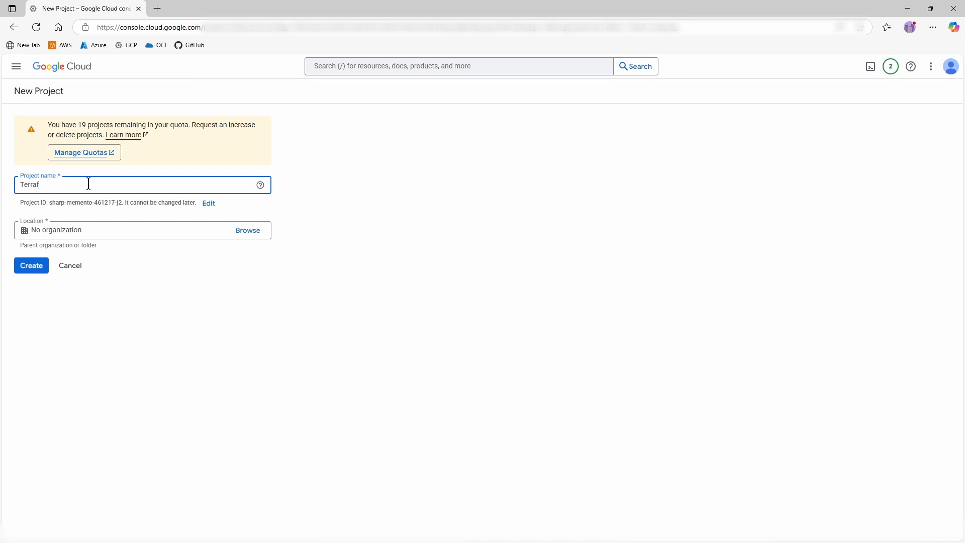
text(orm-Project)
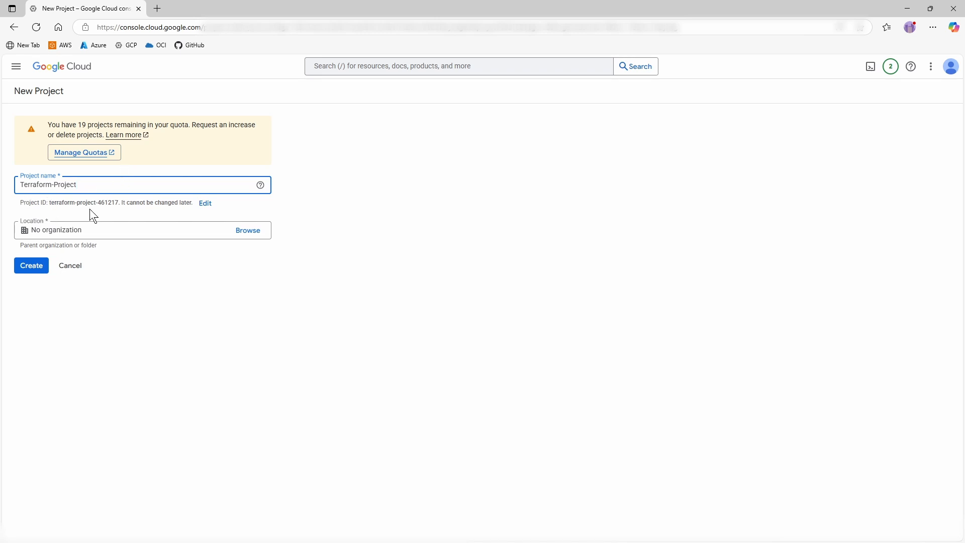
drag(119, 202, 49, 206)
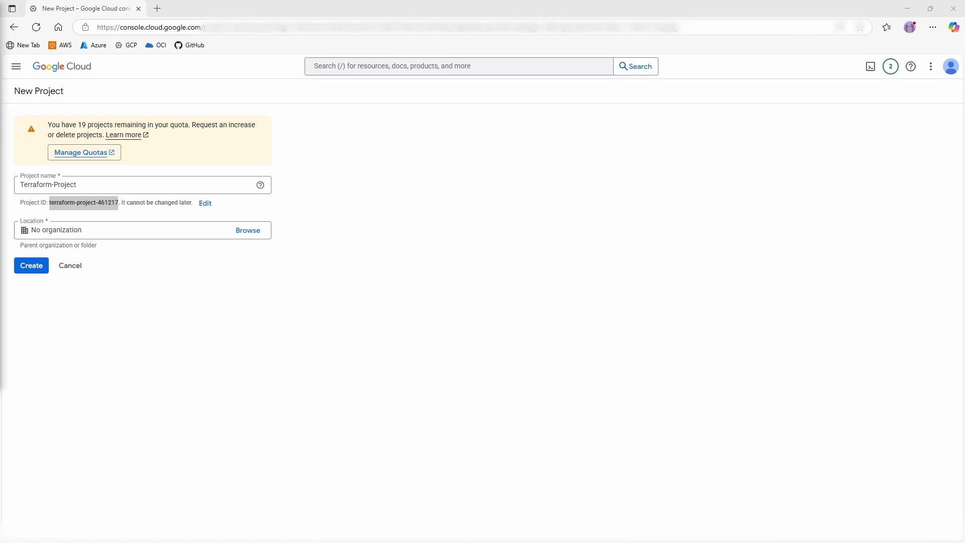
click(25, 268)
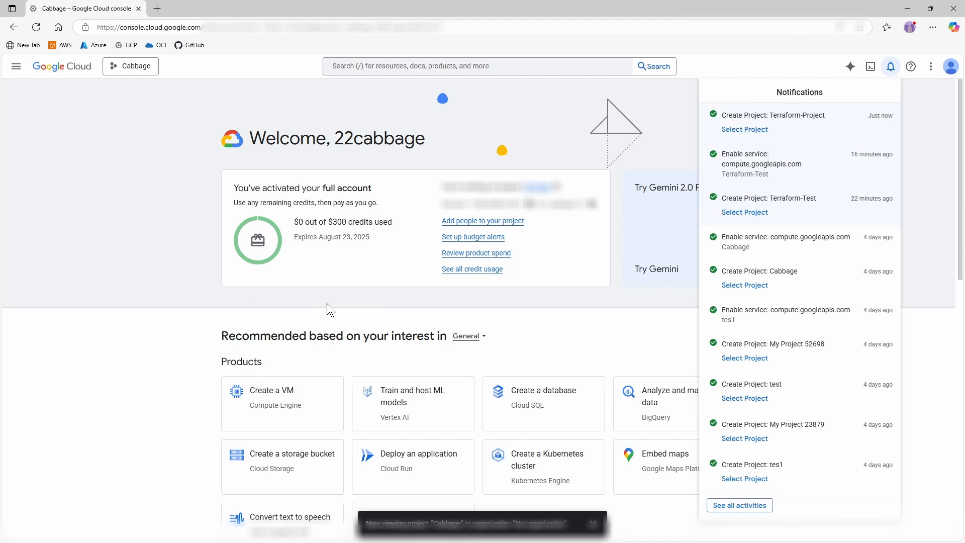
Switch to the newly created Terraform-Project and copy its project ID
click(738, 131)
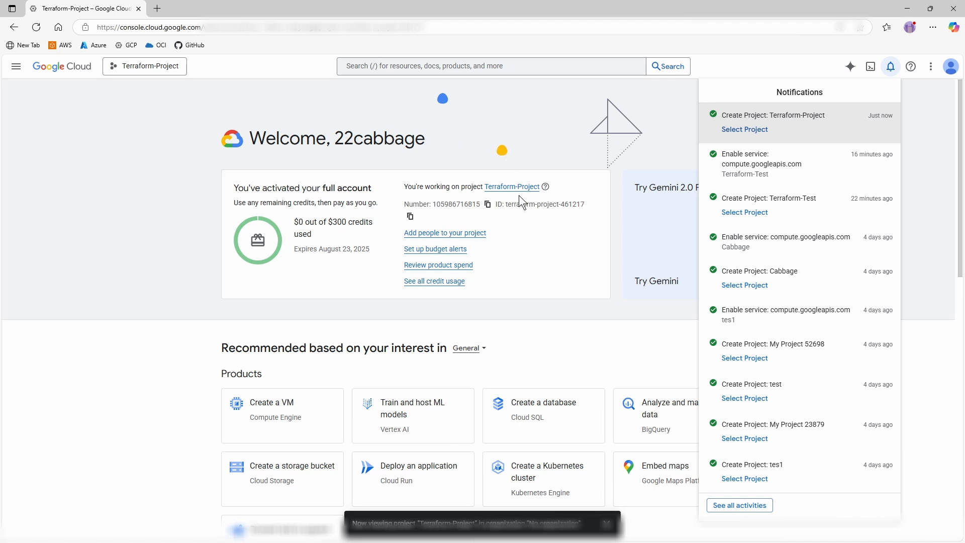
click(411, 218)
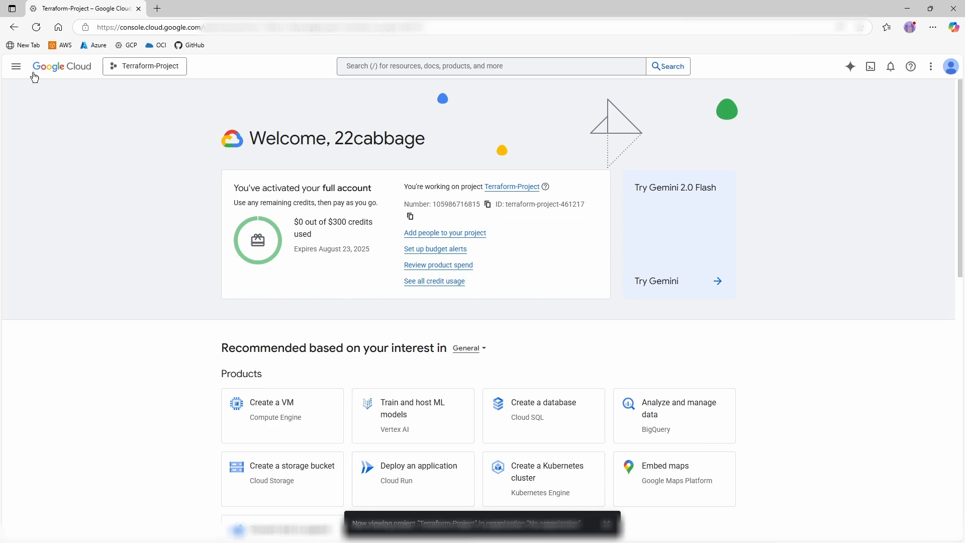
Create a service account named Terraform-Test in the project's IAM & Admin settings and continue to its permissions
click(17, 67)
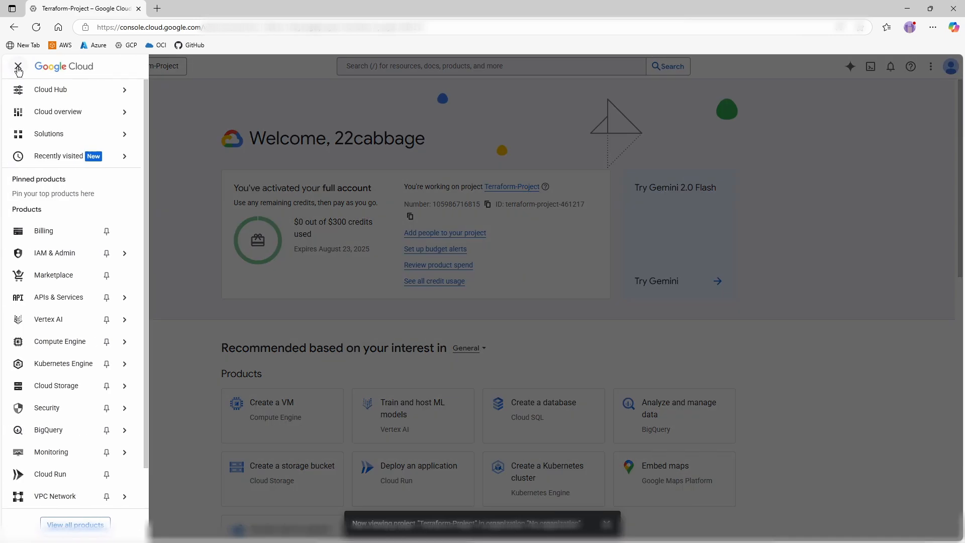
click(39, 257)
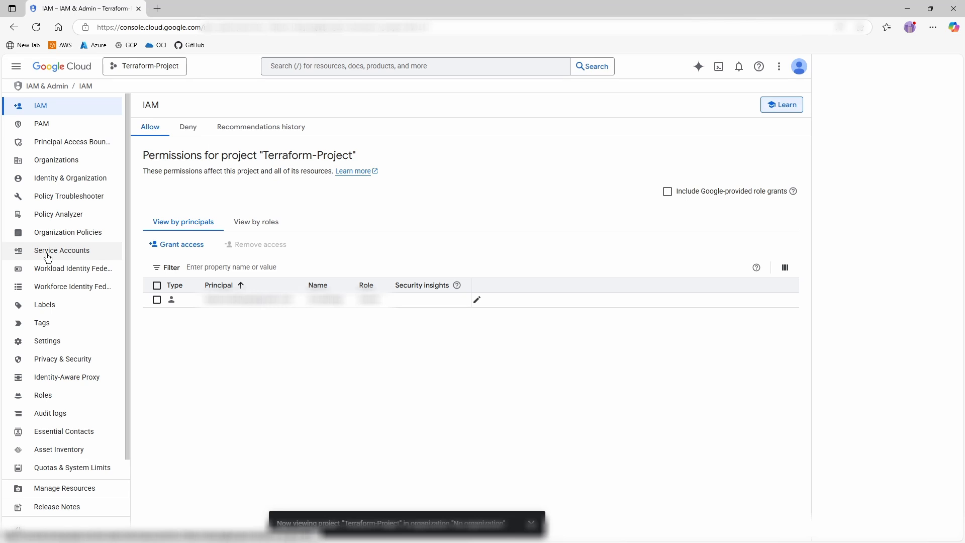
click(46, 254)
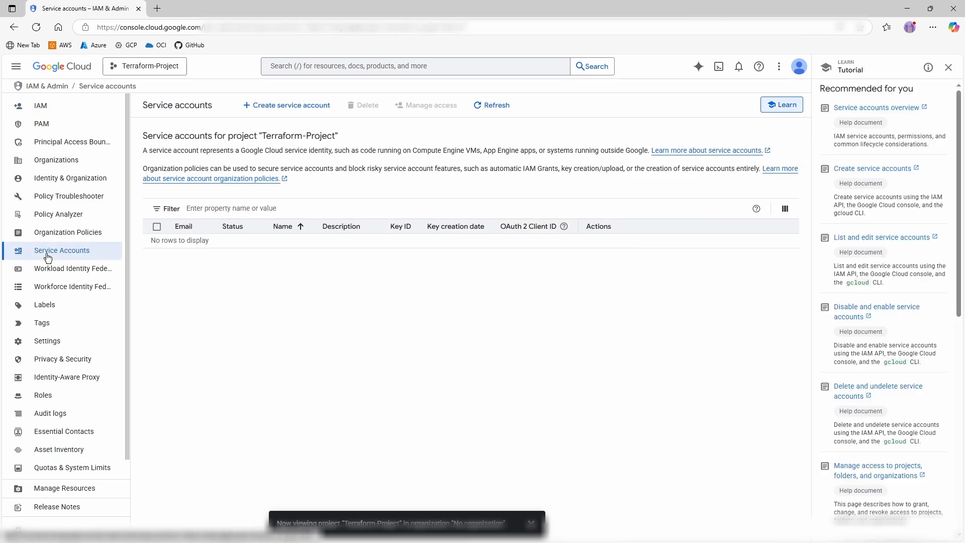
click(269, 109)
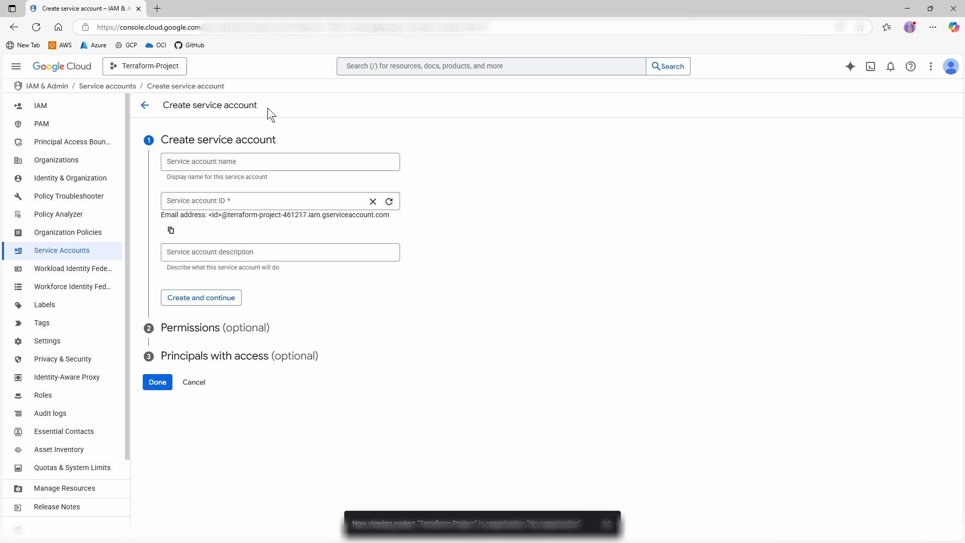
click(203, 163)
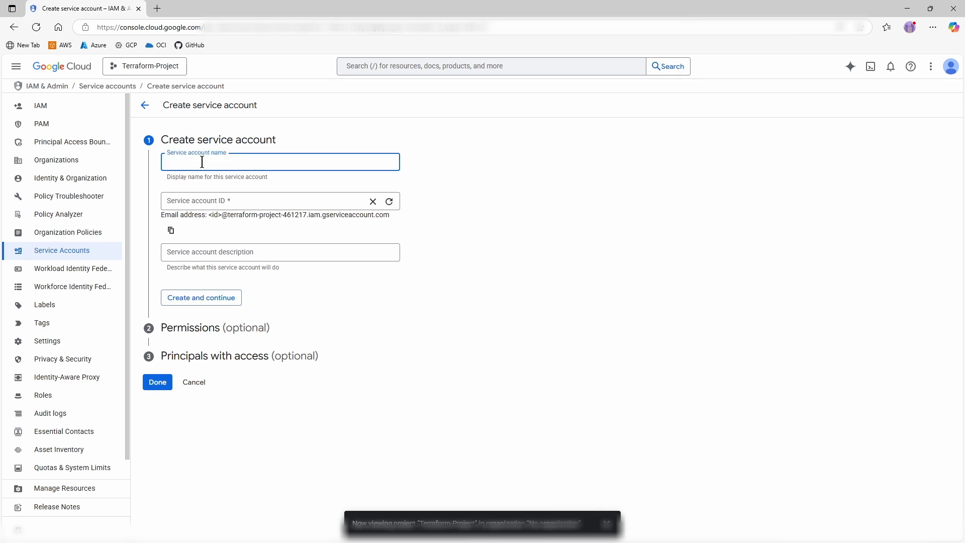
text(Terraform-Test)
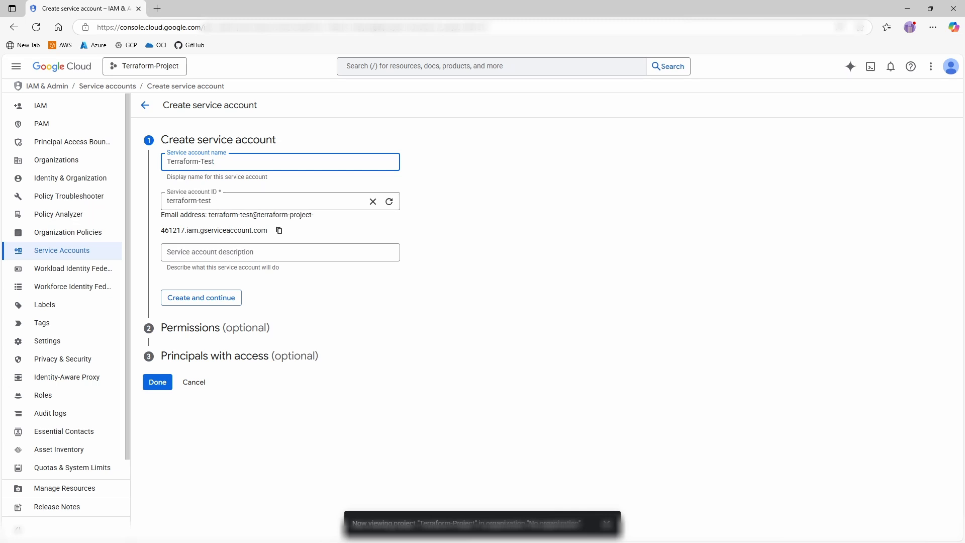
click(174, 299)
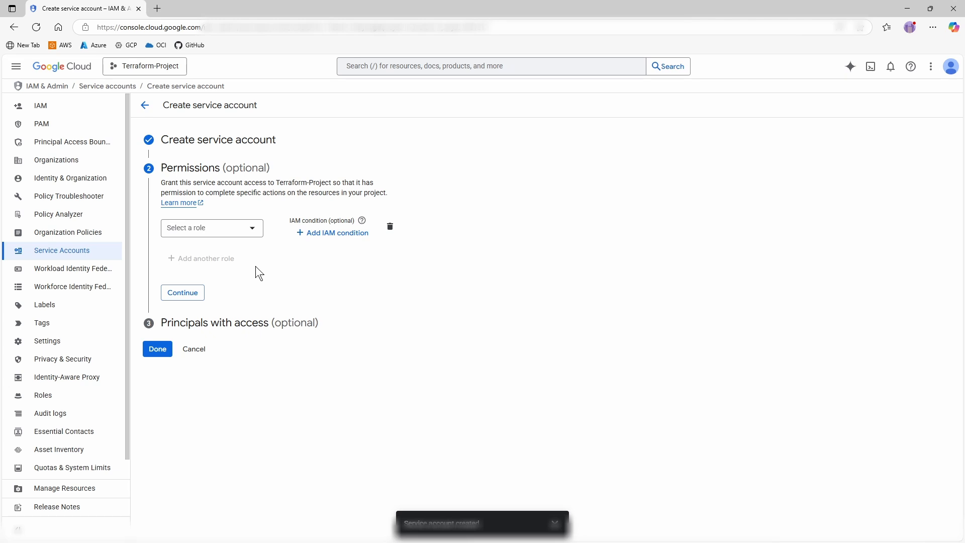
Grant the new service account the Editor role and finish its setup
click(250, 230)
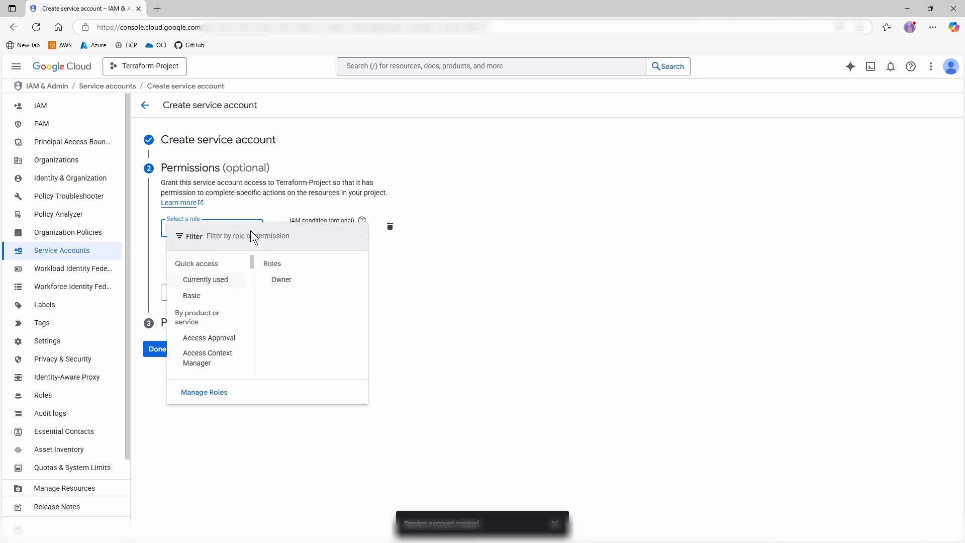
click(242, 216)
click(207, 232)
click(220, 239)
text(e)
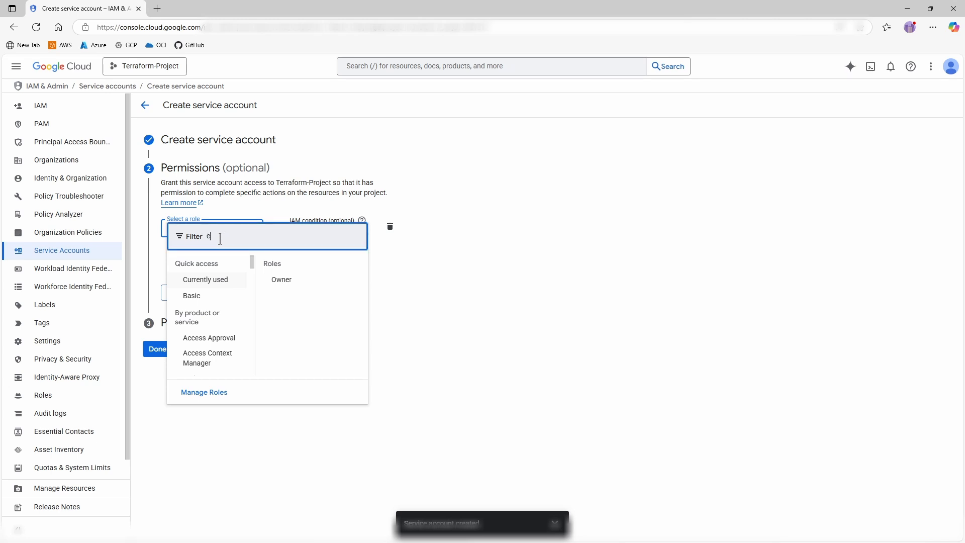
text(ditor)
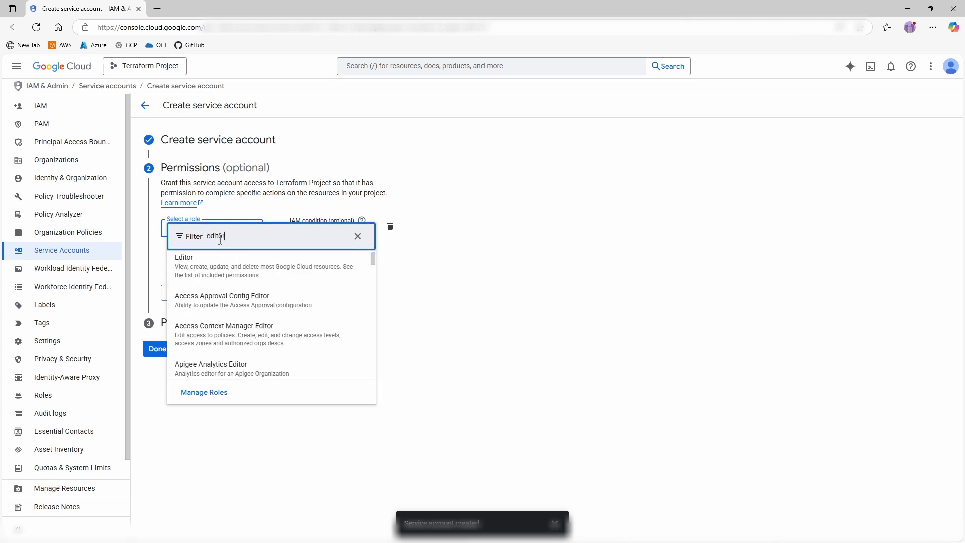
click(196, 267)
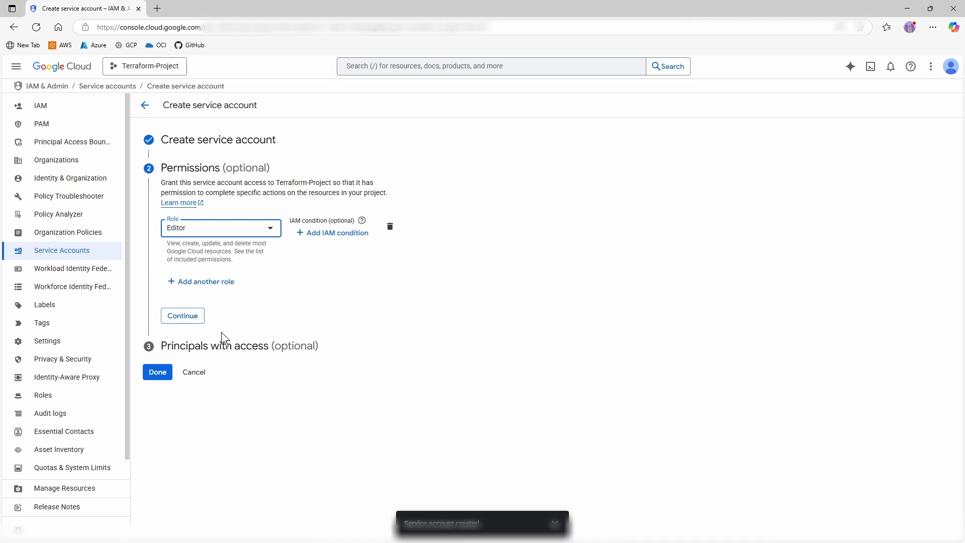
click(156, 376)
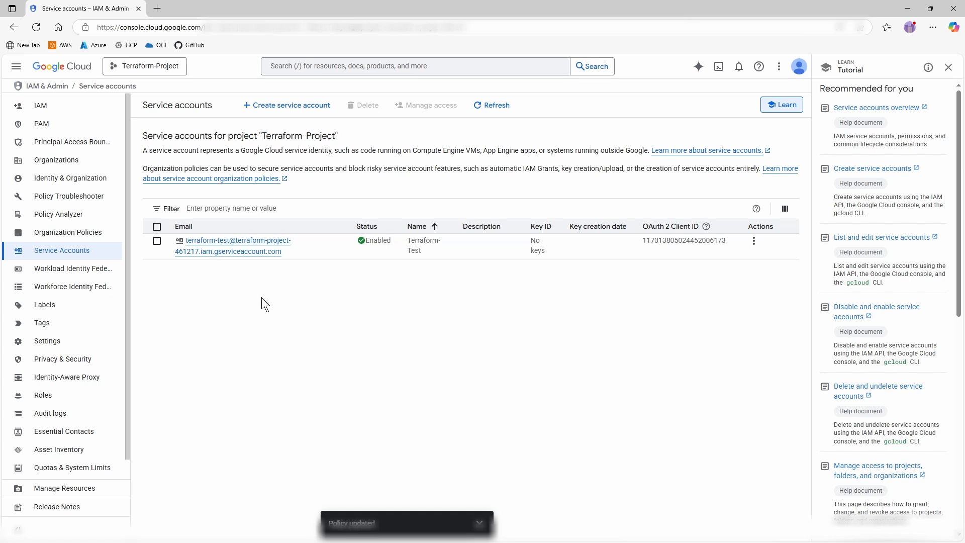
Create and download a new JSON private key for the Terraform-Test service account, and dismiss the save confirmation
click(211, 245)
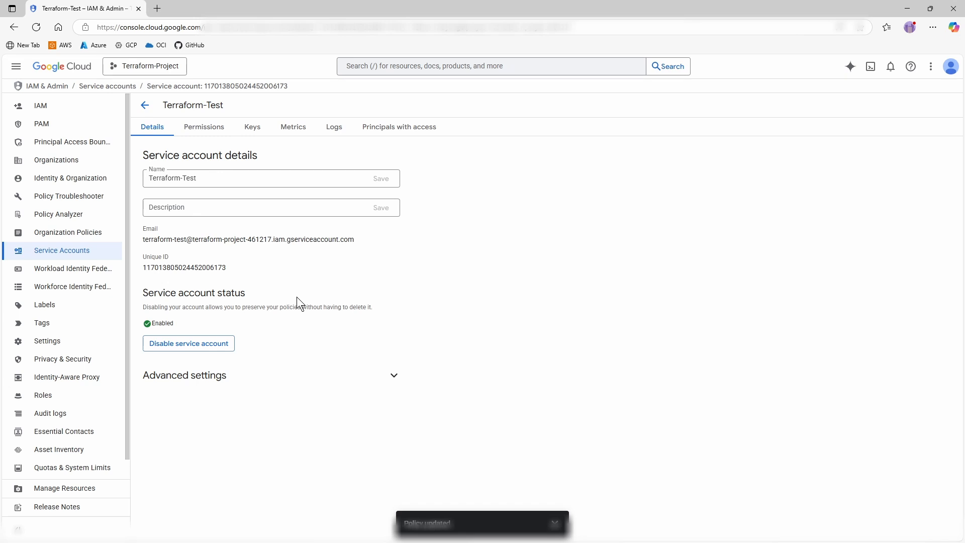
click(253, 129)
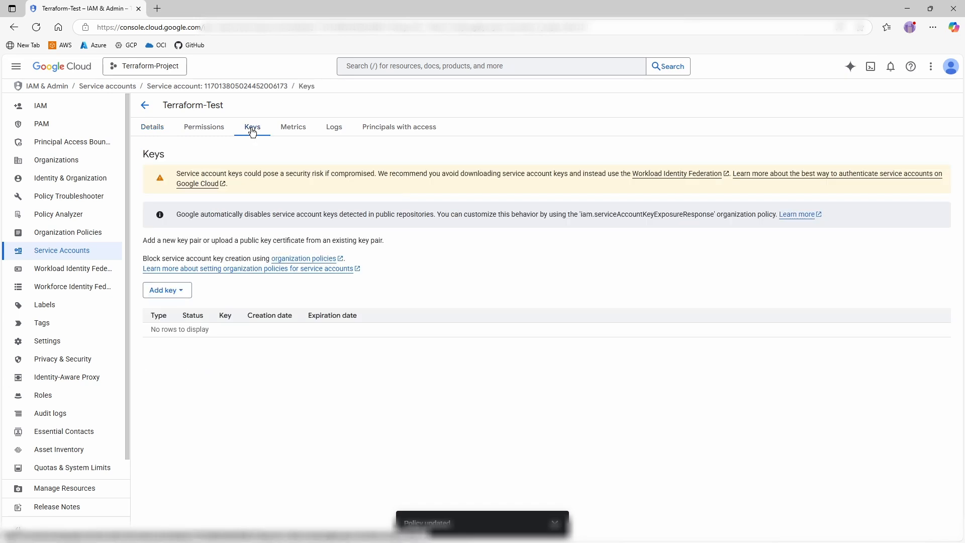
click(180, 293)
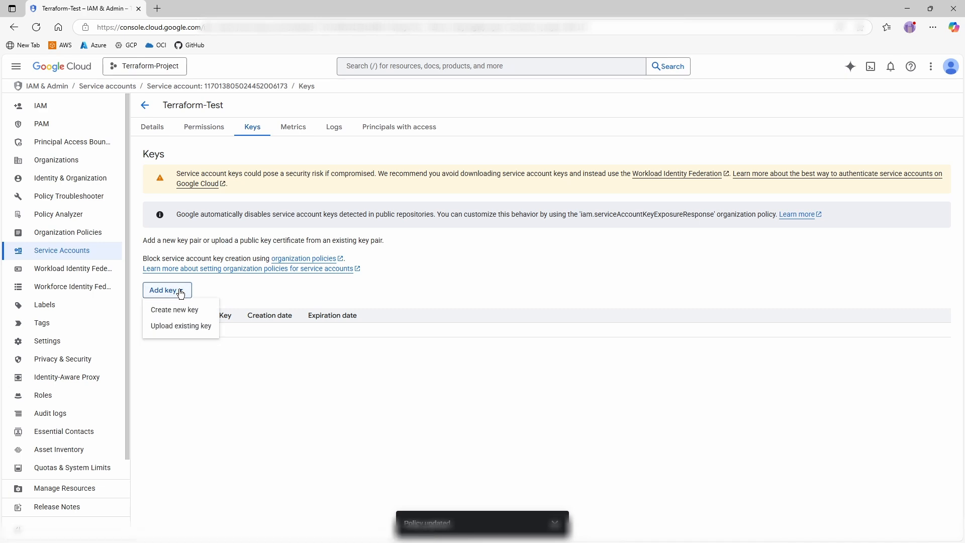
click(180, 313)
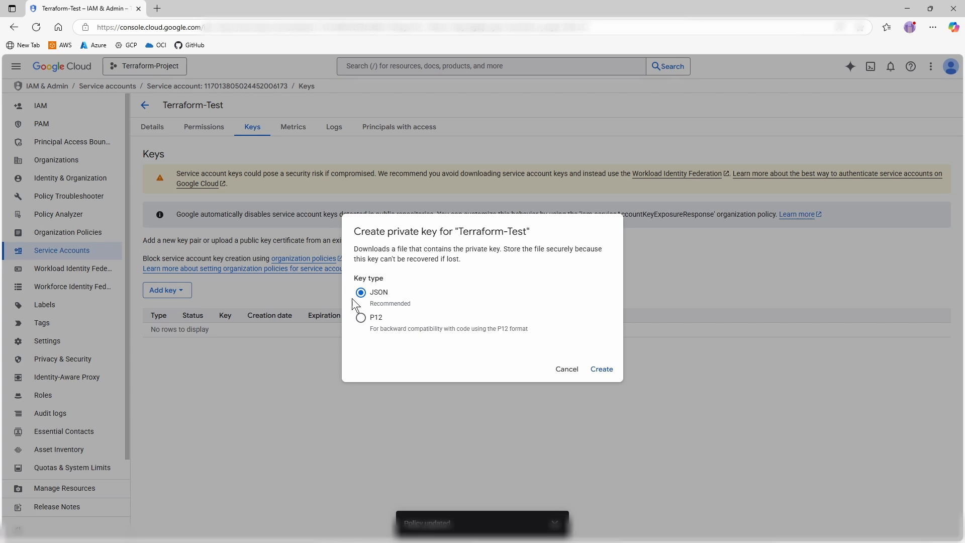
click(598, 370)
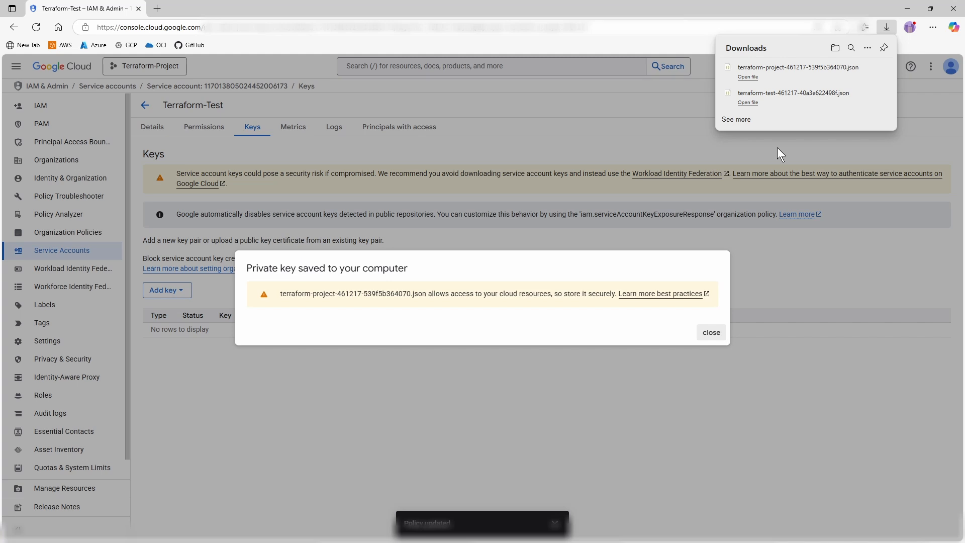
click(711, 332)
click(710, 332)
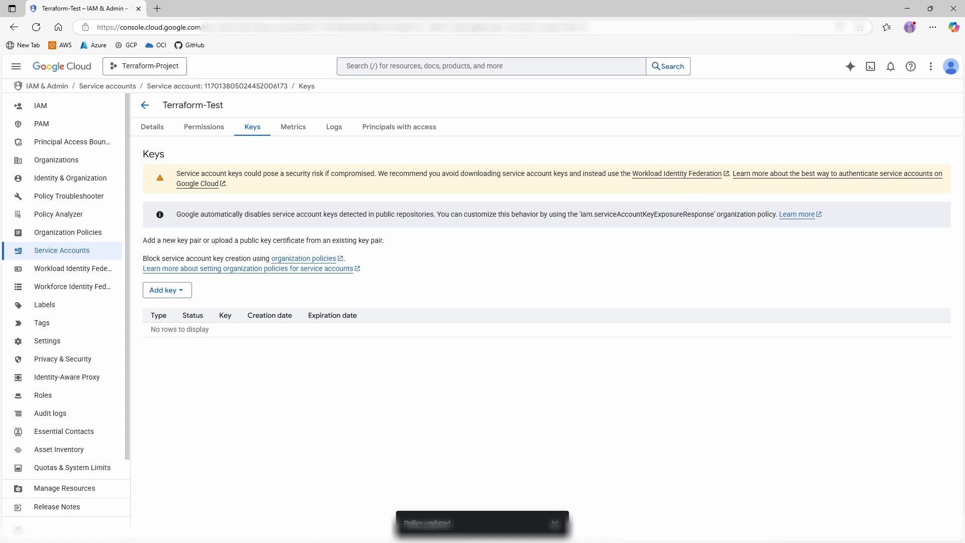
Search the project's API Library for "compute engine api"
click(15, 67)
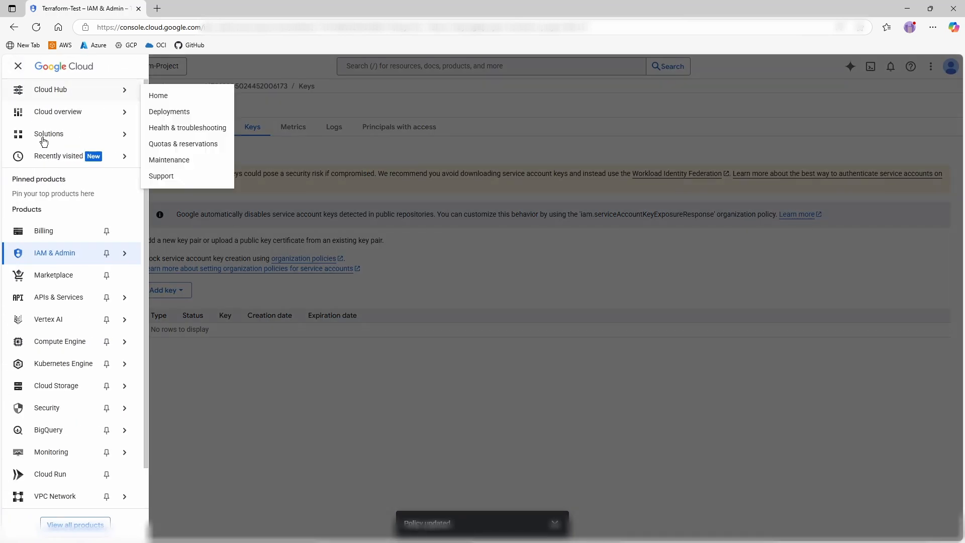
click(56, 306)
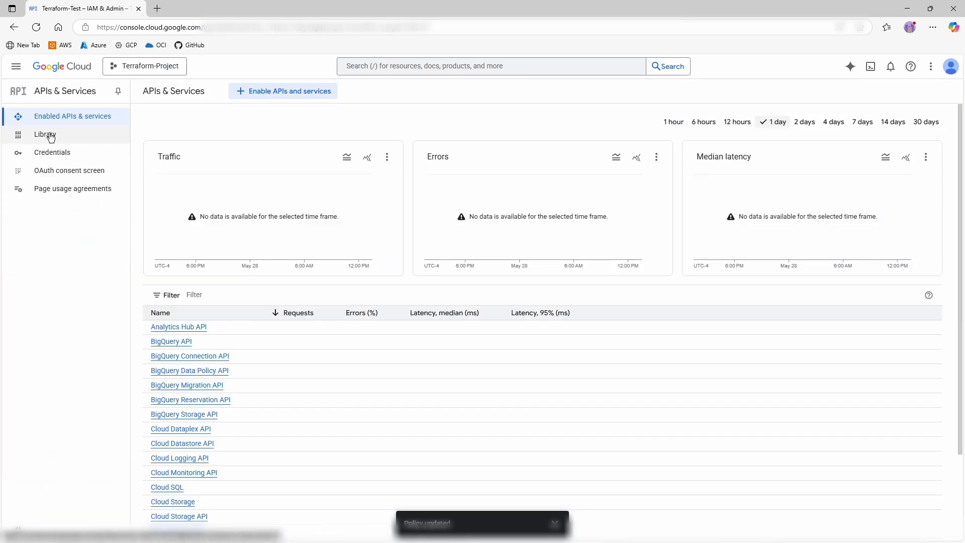
click(51, 137)
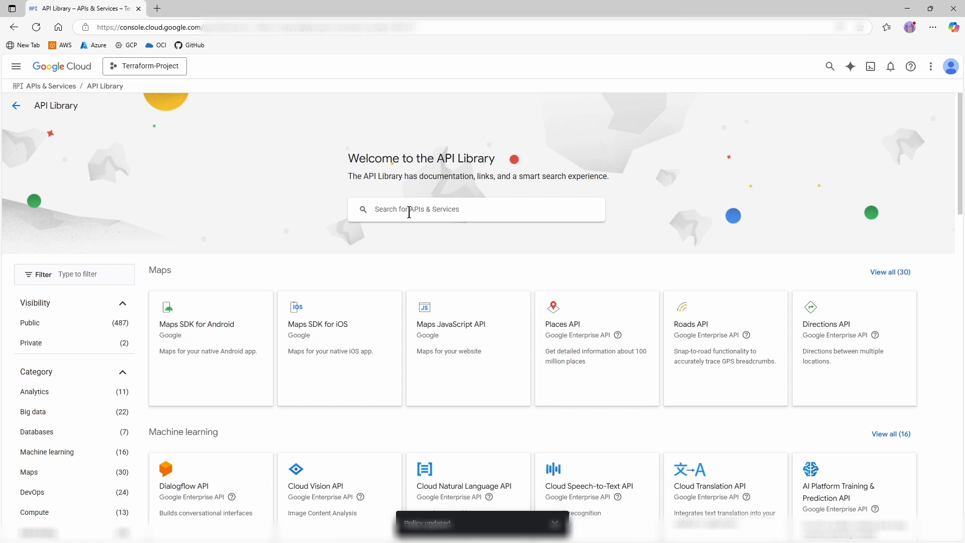
text(compute en)
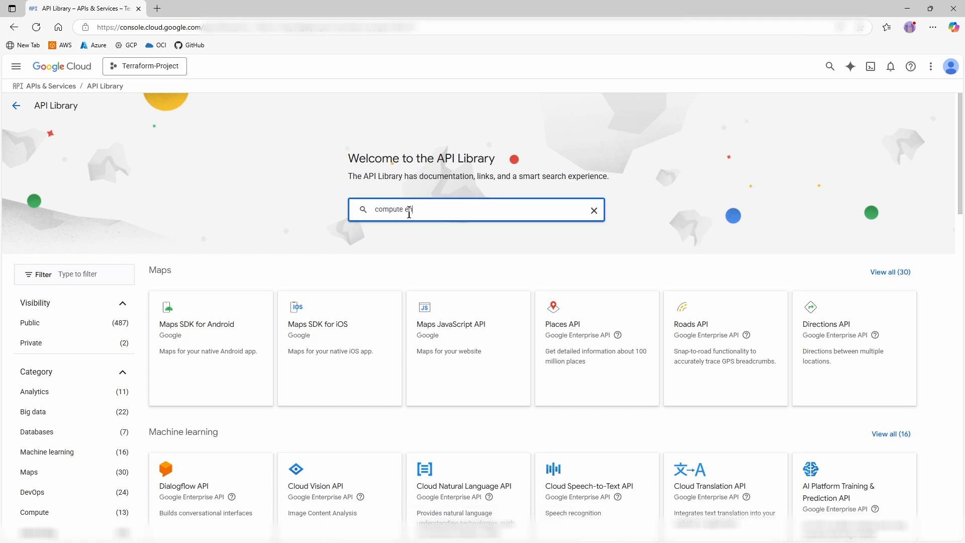
text(gine api)
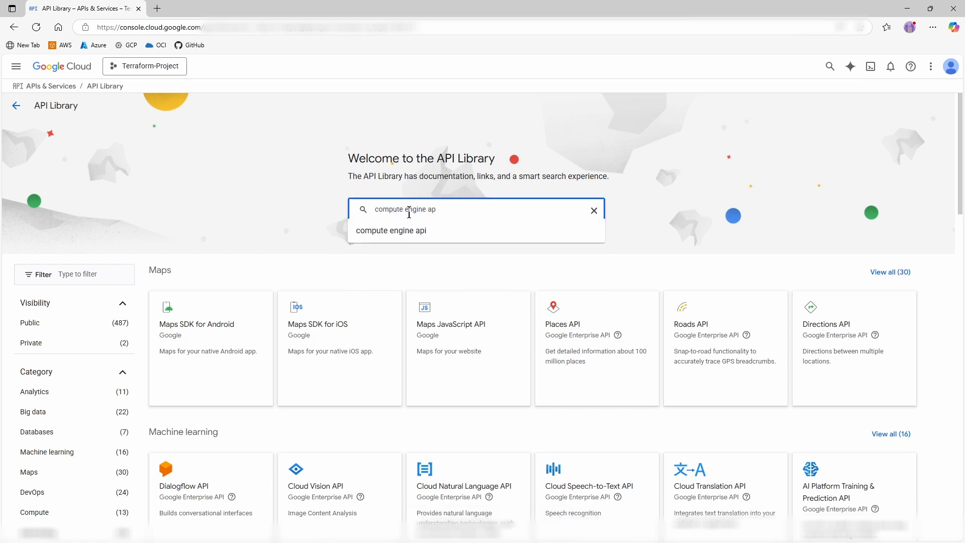
click(409, 231)
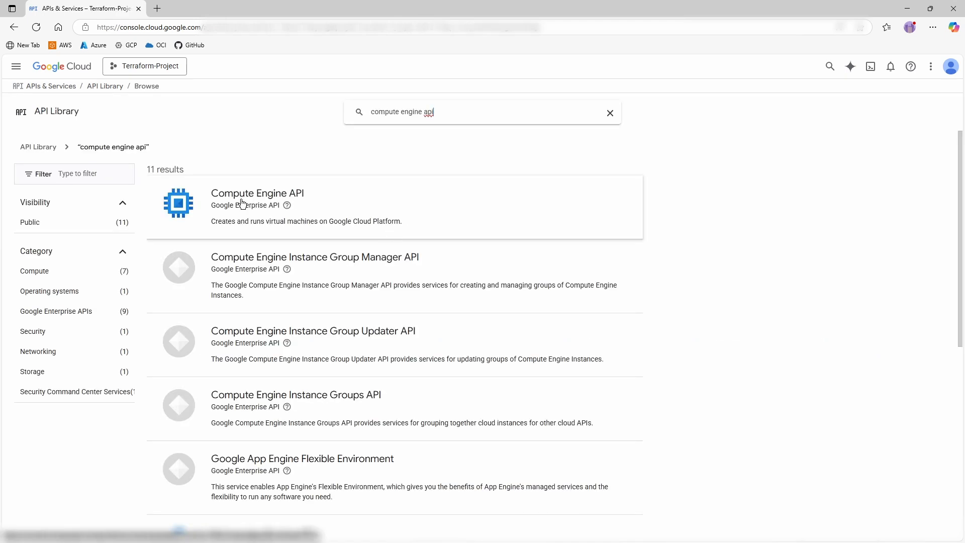
Open the Compute Engine API from the library results and enable it for the project
click(217, 204)
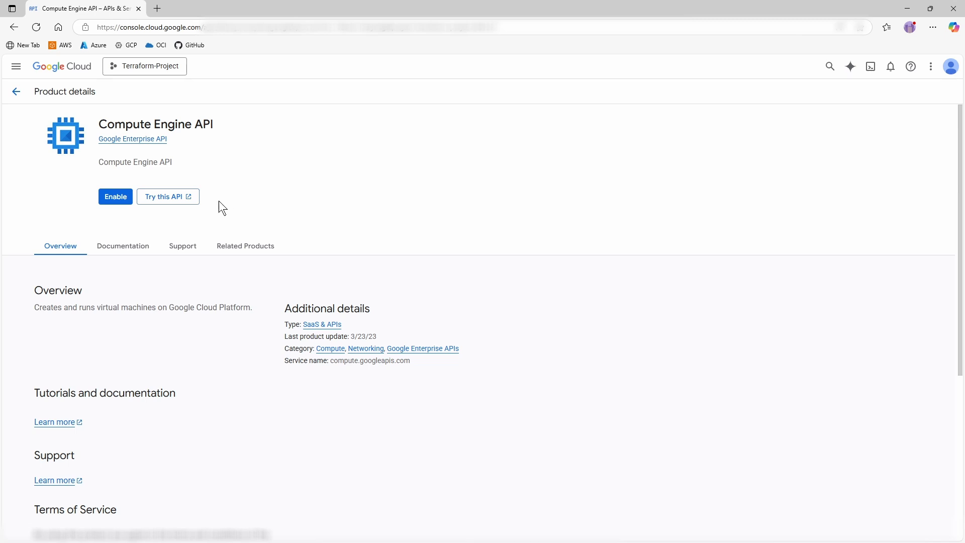
click(112, 197)
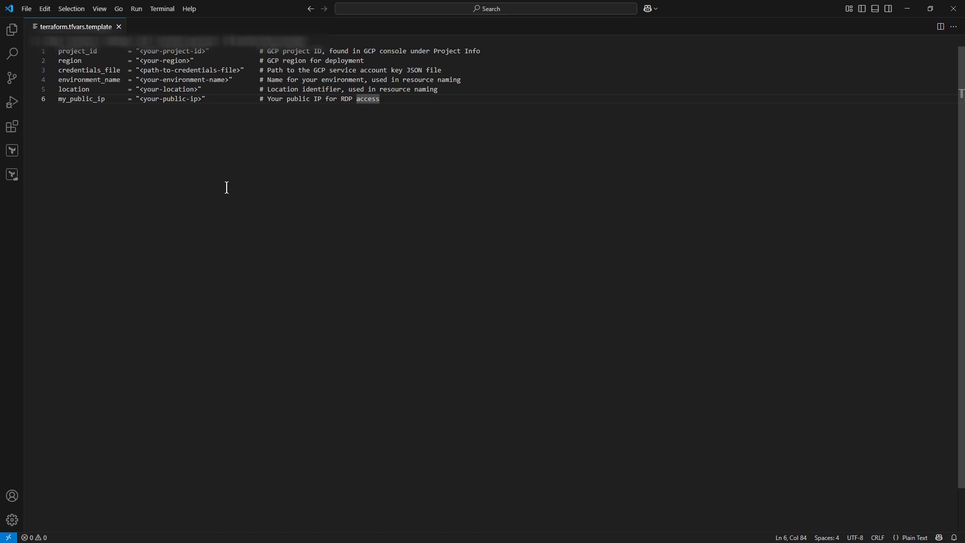
In Visual Studio Code, replace the project_id placeholder in terraform.tfvars.template with terraform-project-461217
drag(106, 51, 56, 51)
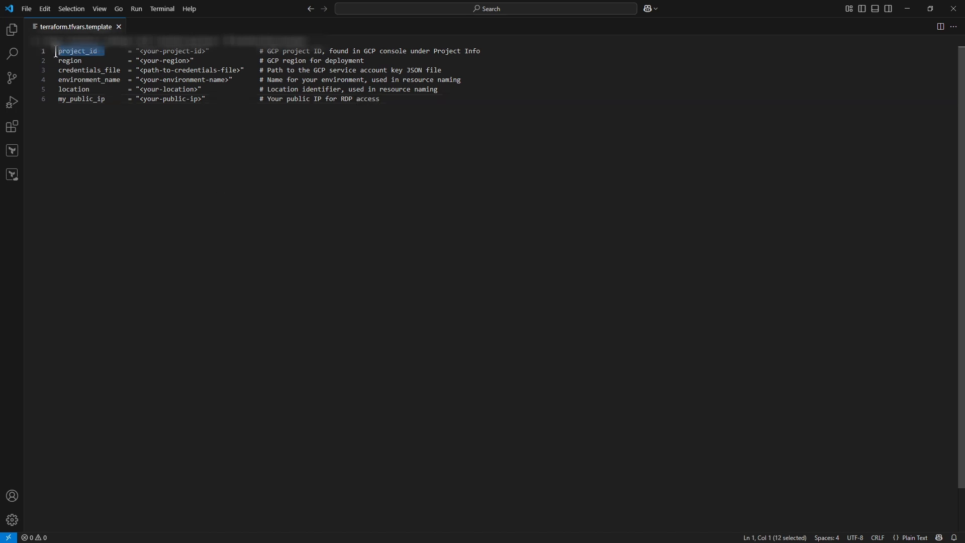
drag(124, 71, 57, 71)
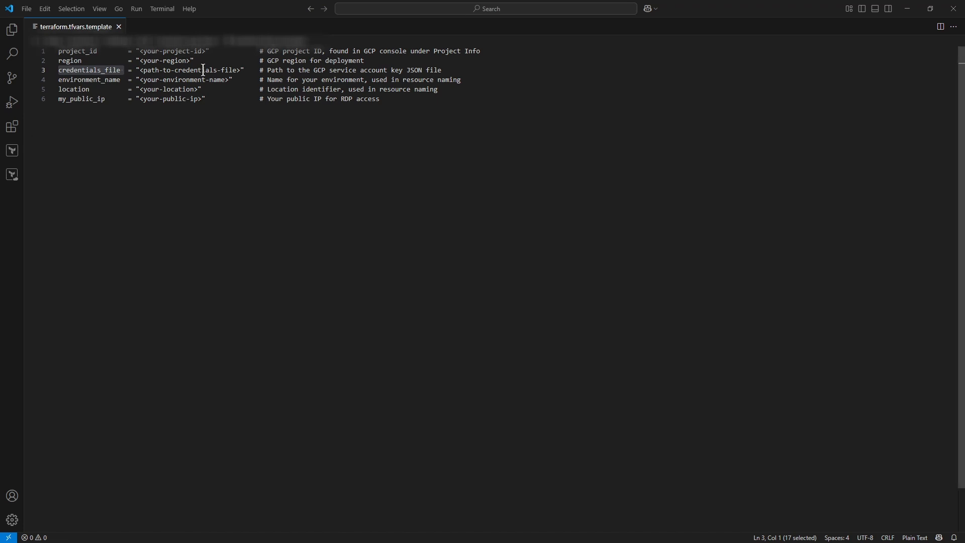
drag(206, 51, 141, 51)
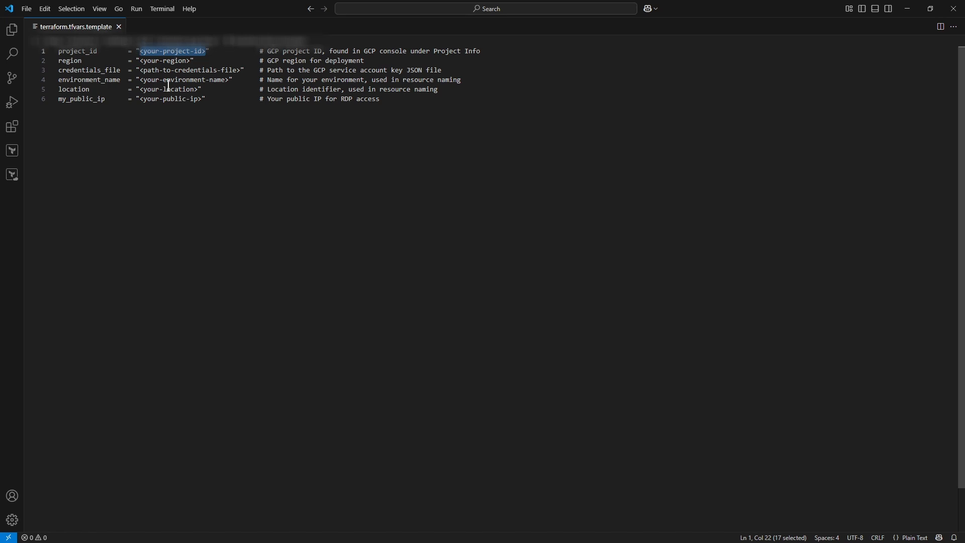
text(terraform-project-461217)
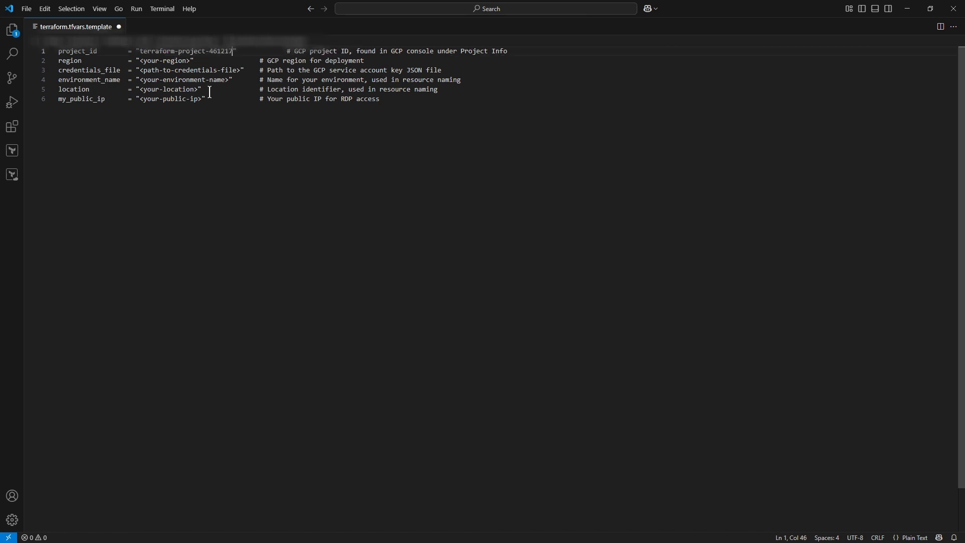
Replace the credentials_file placeholder with the copied quoted path "../../../terraform-project-461217-539f5b364070.json"
drag(242, 70, 141, 69)
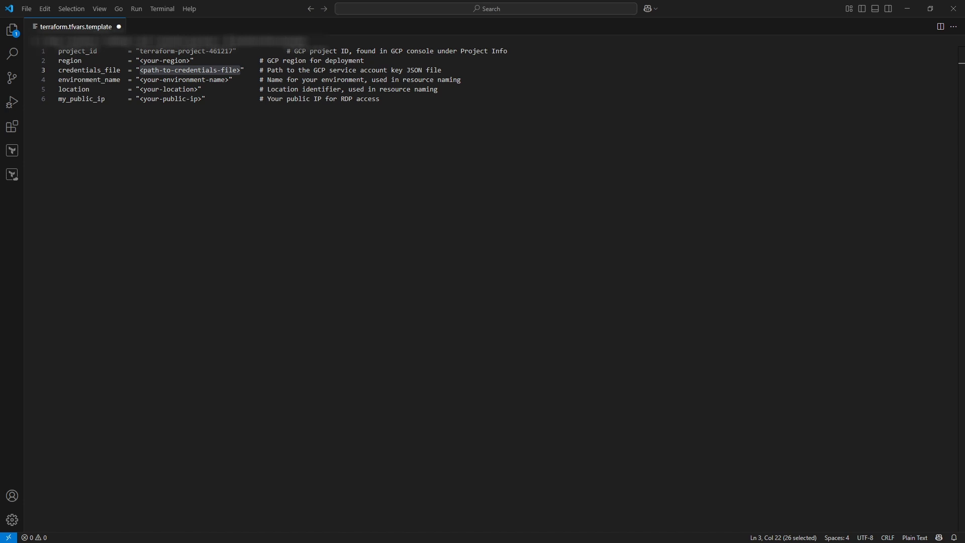
click(129, 145)
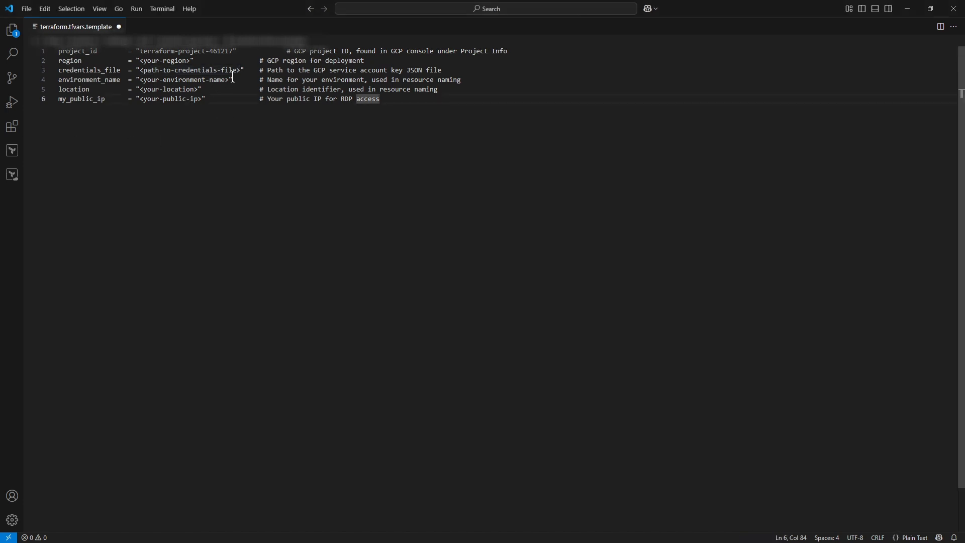
drag(241, 71, 141, 71)
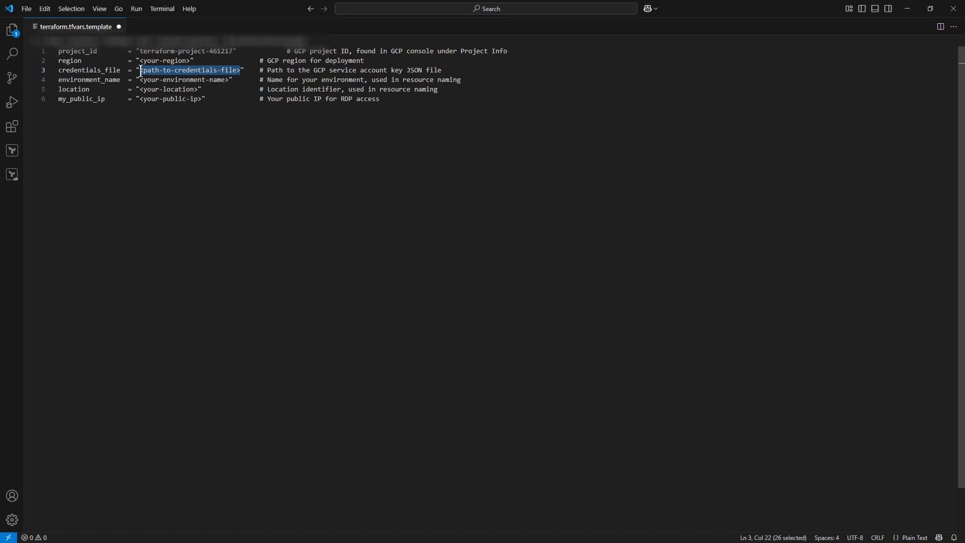
key(ctrl+v)
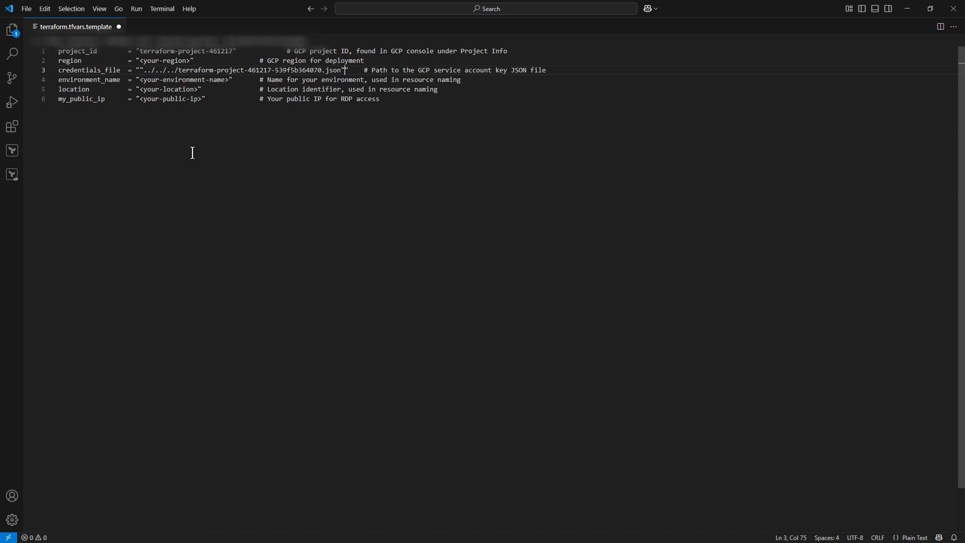
Align the trailing comments on all lines of the file with Align by regex, using # as the pattern
key(ctrl+a)
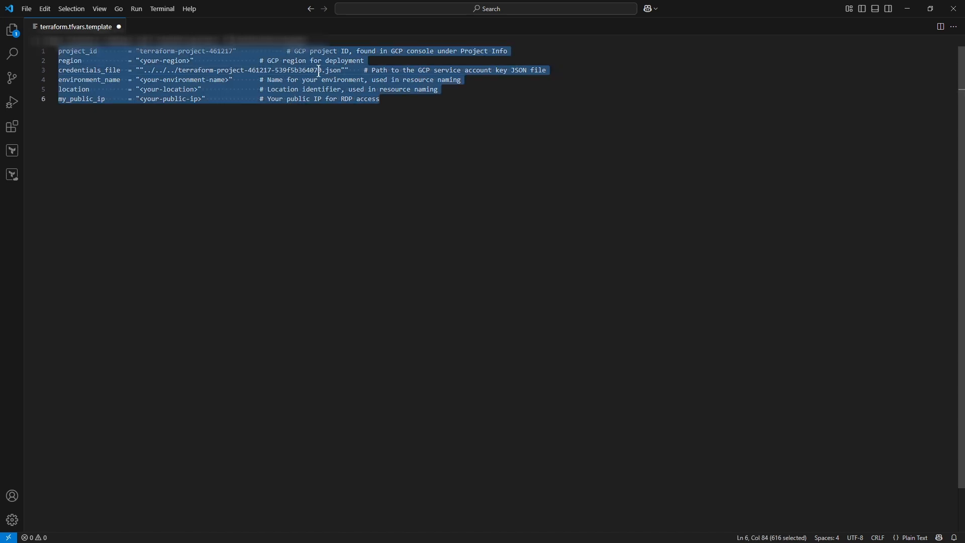
key(ctrl+shift+p)
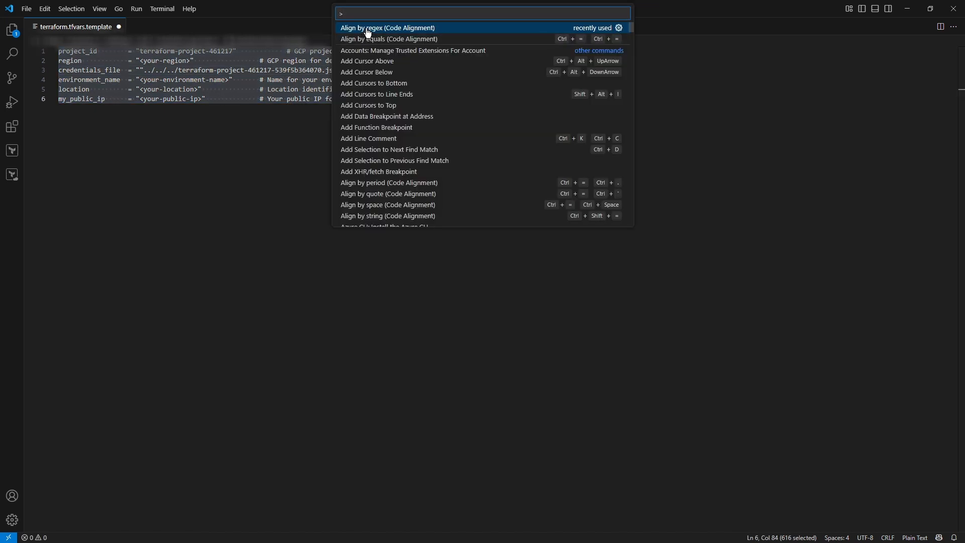
click(366, 28)
text(#)
key(Return)
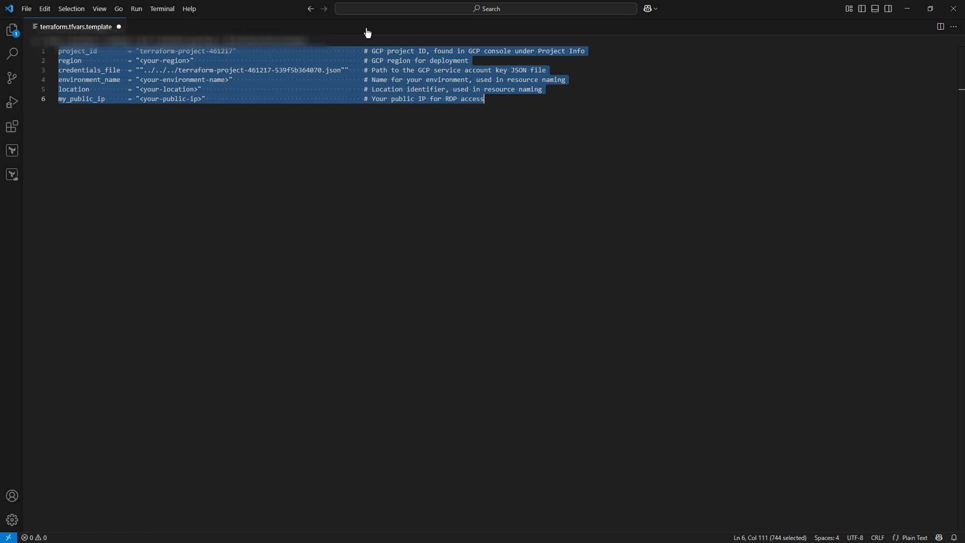
click(336, 98)
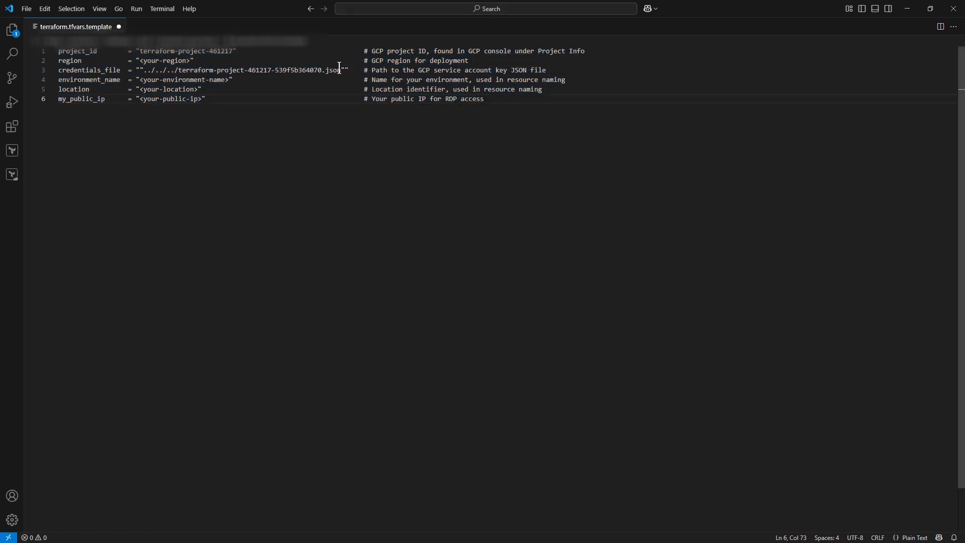
Remove the duplicate quotation marks at both ends of the credentials_file path
drag(342, 71, 176, 70)
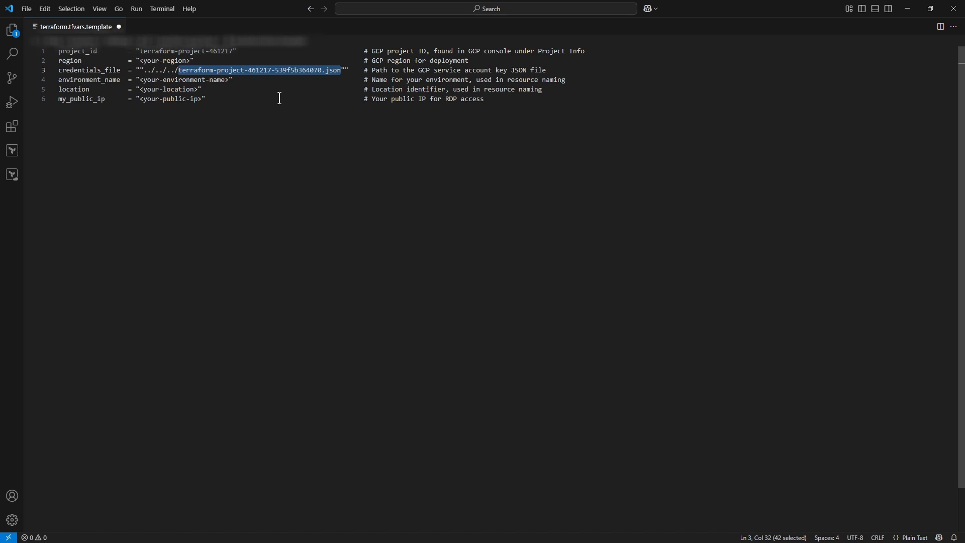
click(202, 122)
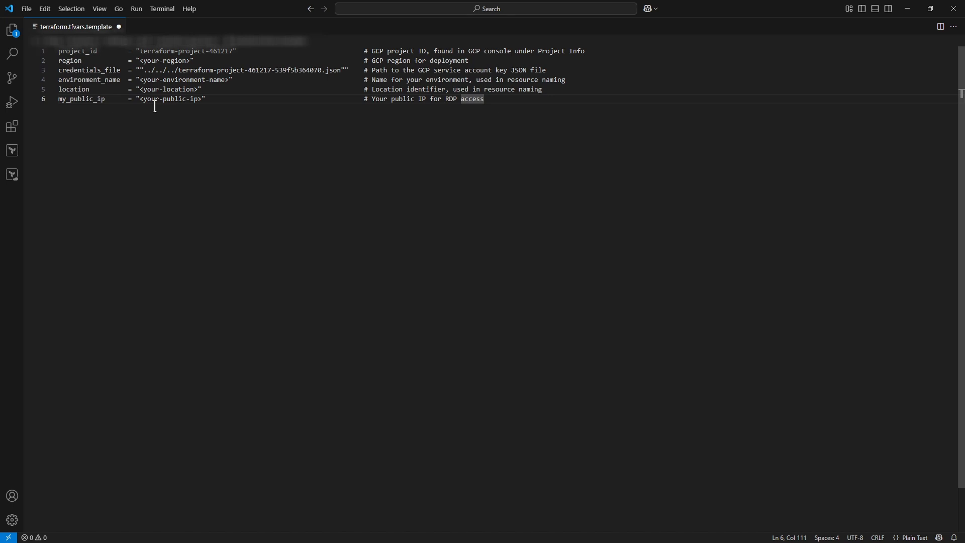
click(340, 70)
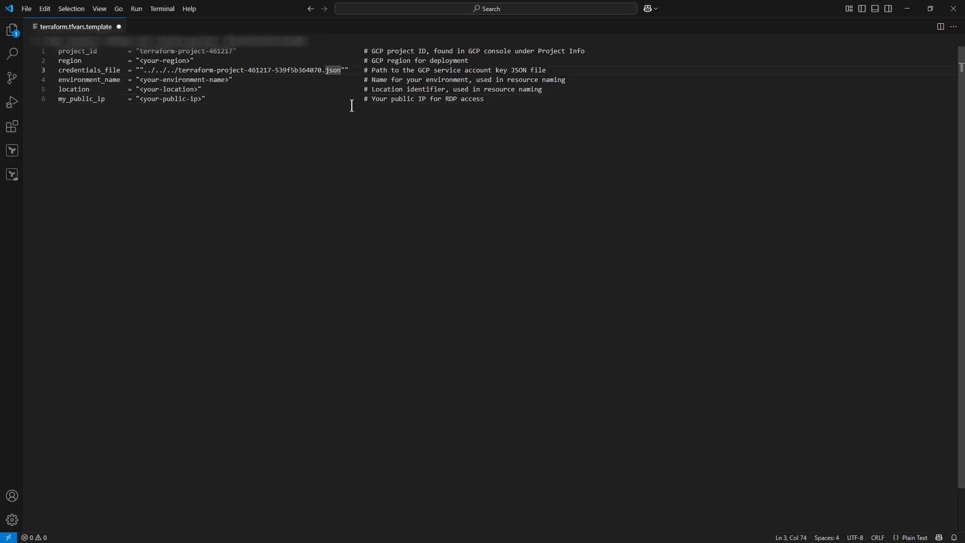
key(Delete)
key(Left)
key(Left)
key(Left)
key(Left)
key(Left)
key(Left)
key(Left)
key(Left)
key(Left)
key(Left)
key(Left)
key(Left)
key(Left)
key(Left)
key(Left)
key(Left)
key(Left)
key(Left)
key(Left)
key(Left)
key(Delete)
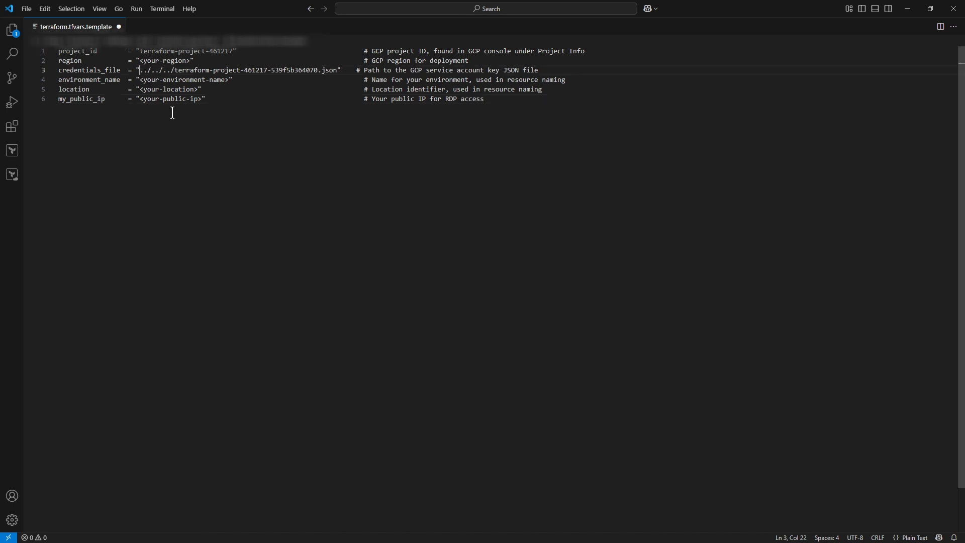
click(173, 112)
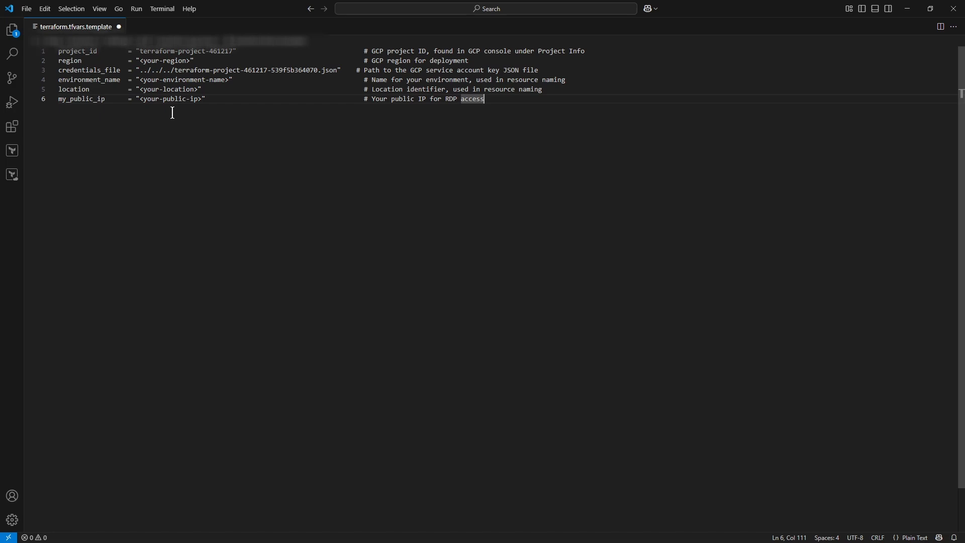